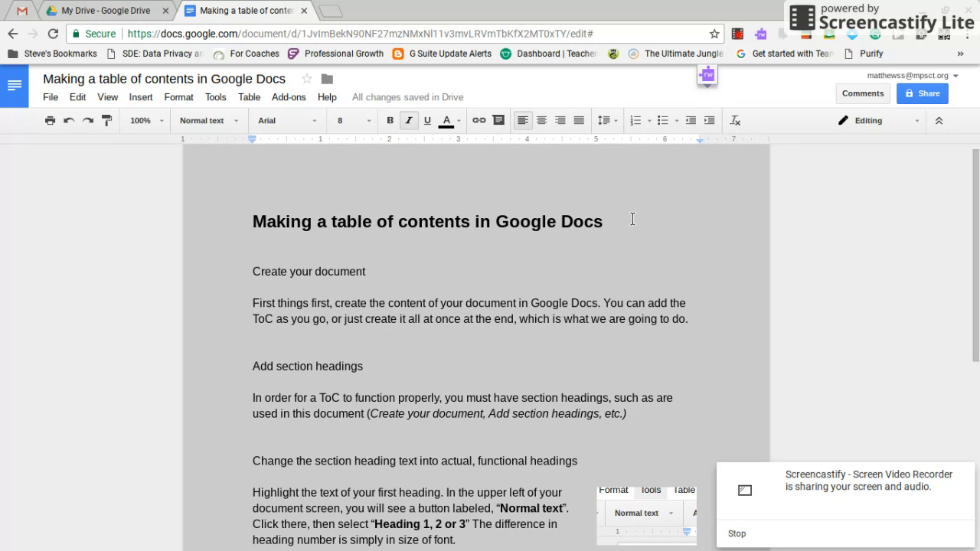
left_click_drag(632, 219, 588, 258)
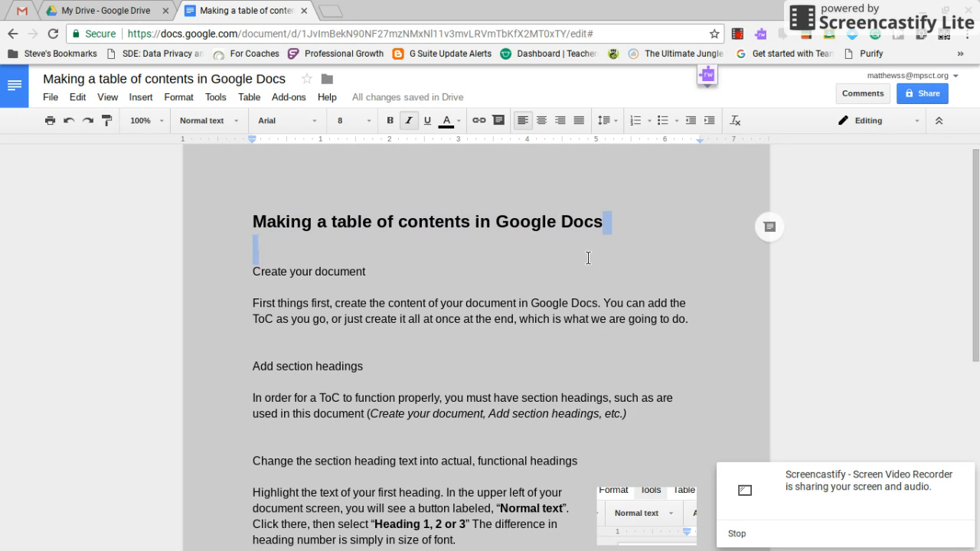
left_click(376, 273)
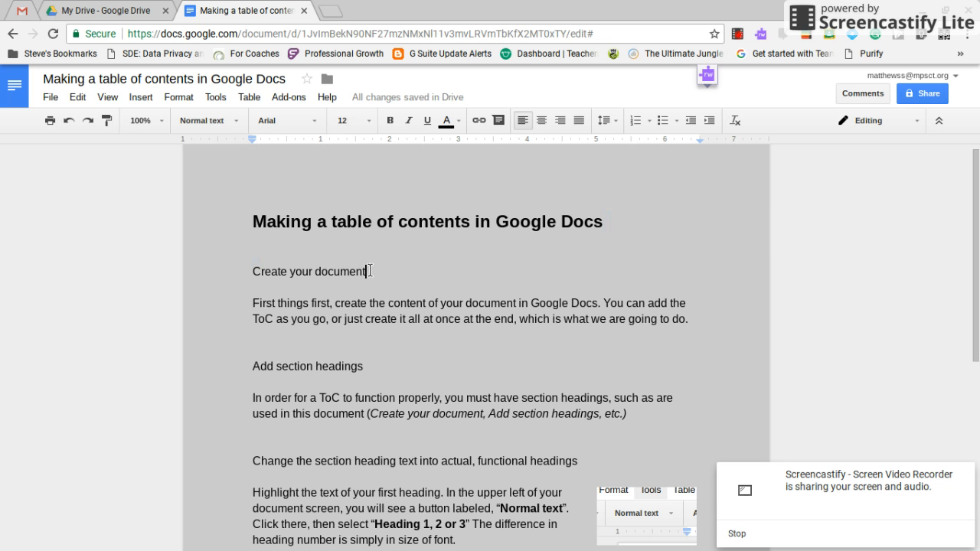
mouse_move(376, 274)
left_mouse_down()
mouse_move(262, 268)
mouse_move(373, 277)
left_mouse_up()
left_click(372, 366)
mouse_move(372, 366)
left_mouse_down()
mouse_move(319, 369)
mouse_move(363, 370)
left_mouse_up()
left_click_drag(580, 462, 255, 459)
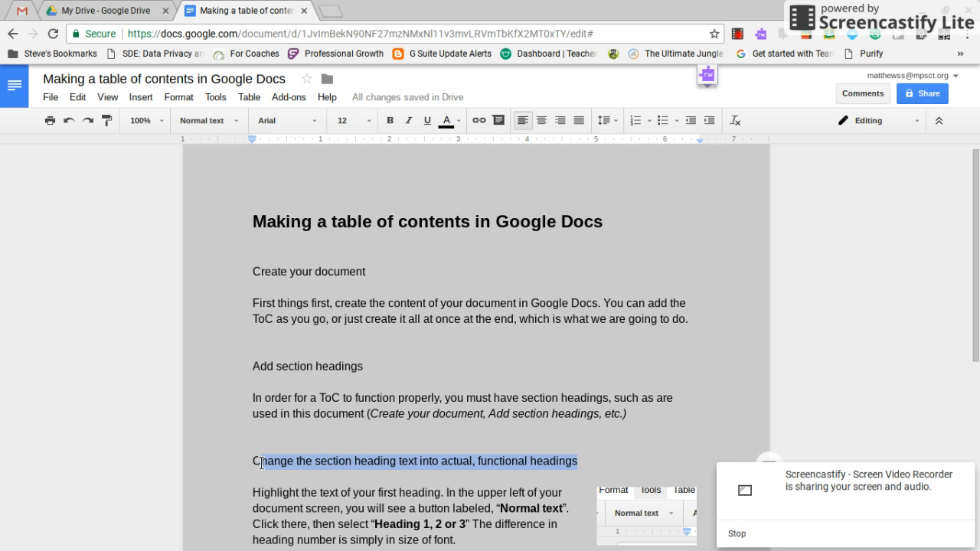
left_click(654, 346)
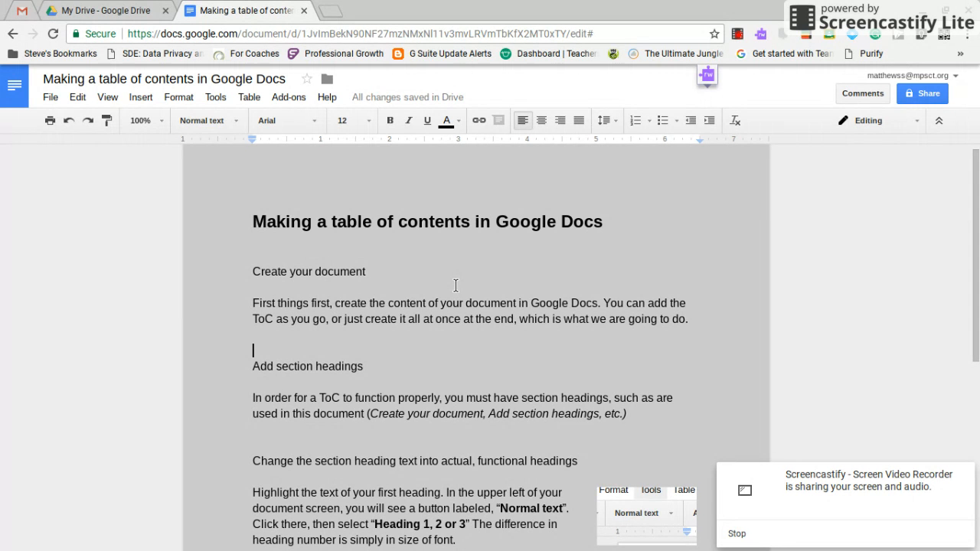
Step: Apply the Heading 2 style to the "Create your document" section title
left_click(366, 270)
left_click_drag(366, 270, 253, 270)
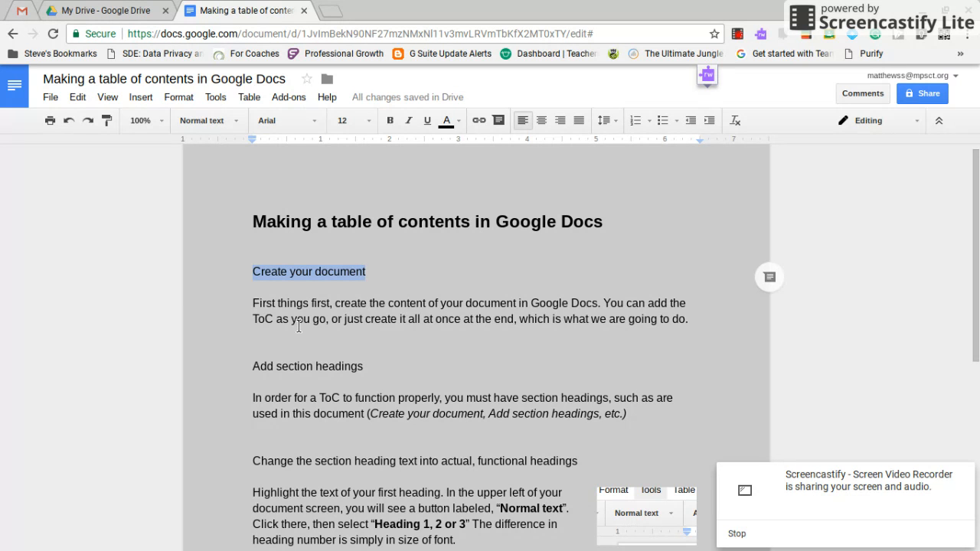
left_click(223, 123)
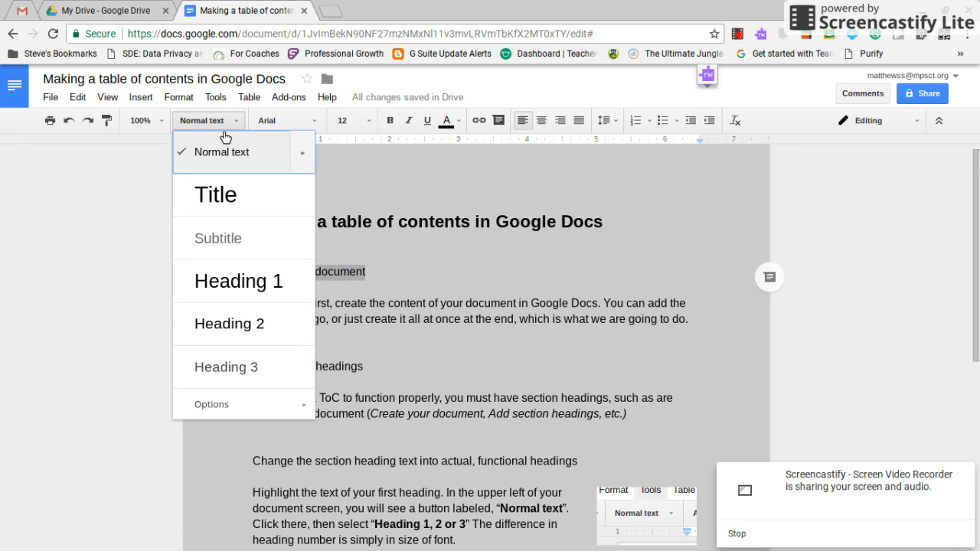
left_click(240, 339)
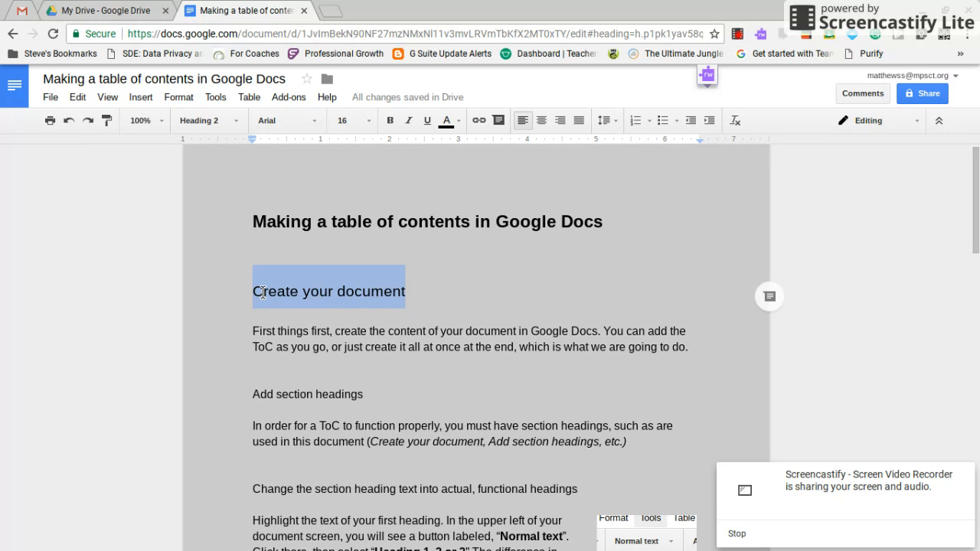
Step: Apply the Heading 2 style to the "Add section headings" section title
double_click(376, 394)
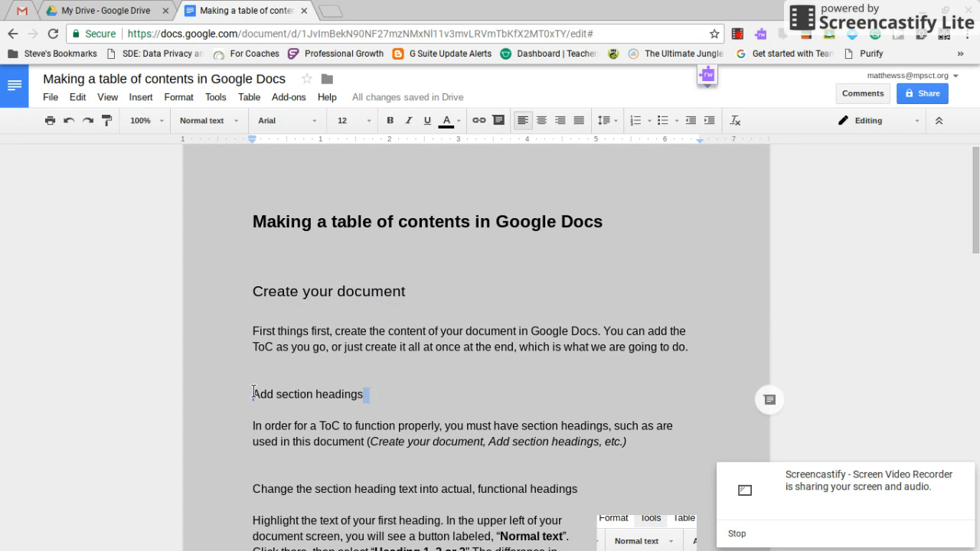
left_click(423, 370)
left_click(448, 411)
left_click(371, 394)
left_click_drag(370, 395, 253, 394)
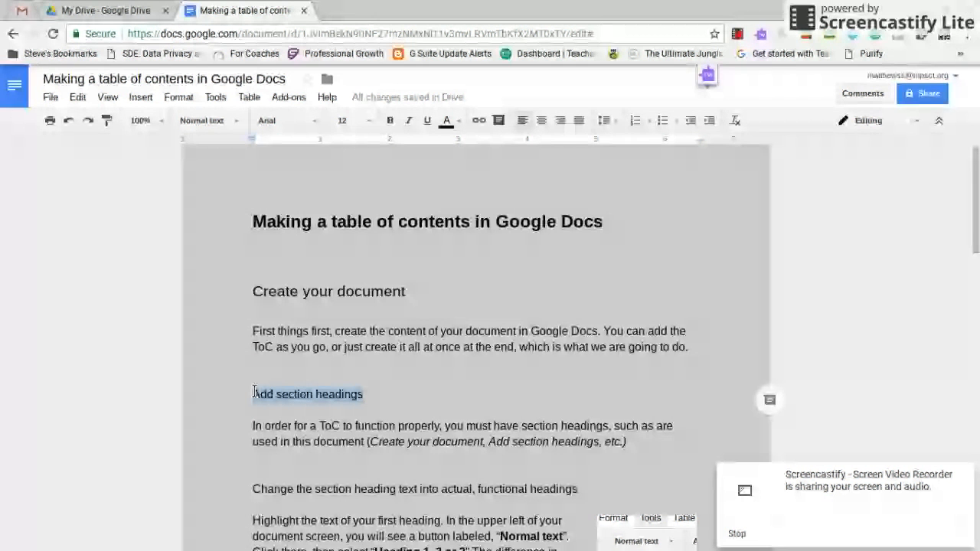
left_click(213, 122)
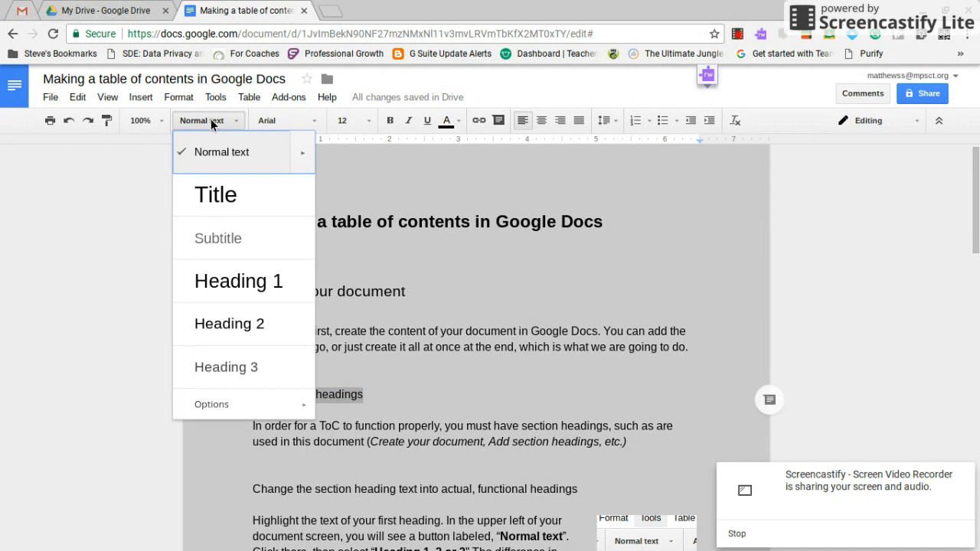
left_click(230, 323)
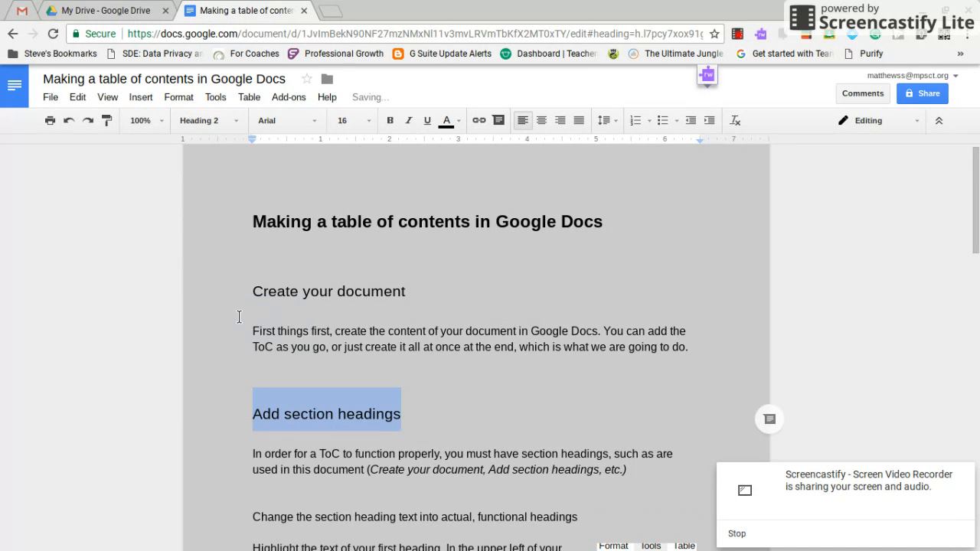
Step: Apply the Heading 2 style to the line "Change the section heading text into actual, functional headings"
scroll(477, 404, "down", 2)
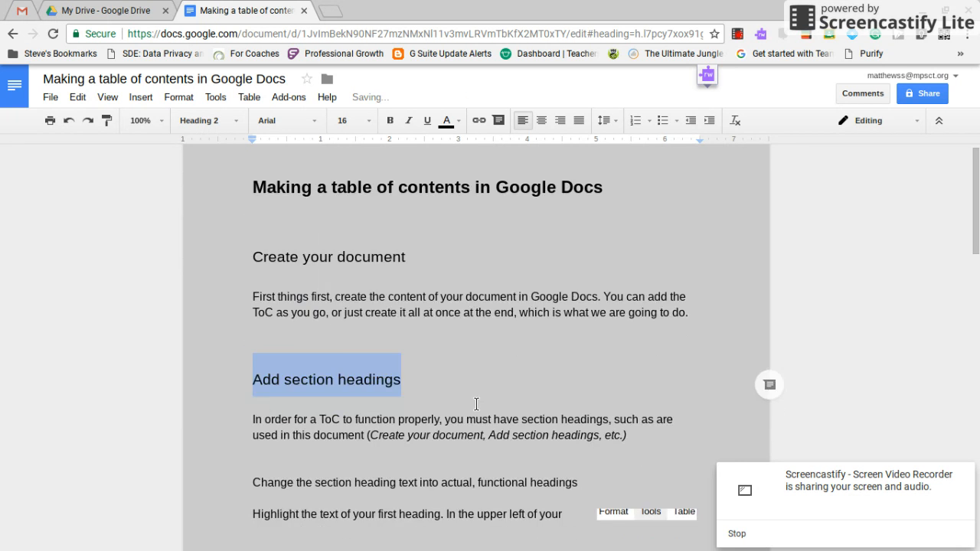
scroll(476, 404, "up", 1)
left_click(579, 362)
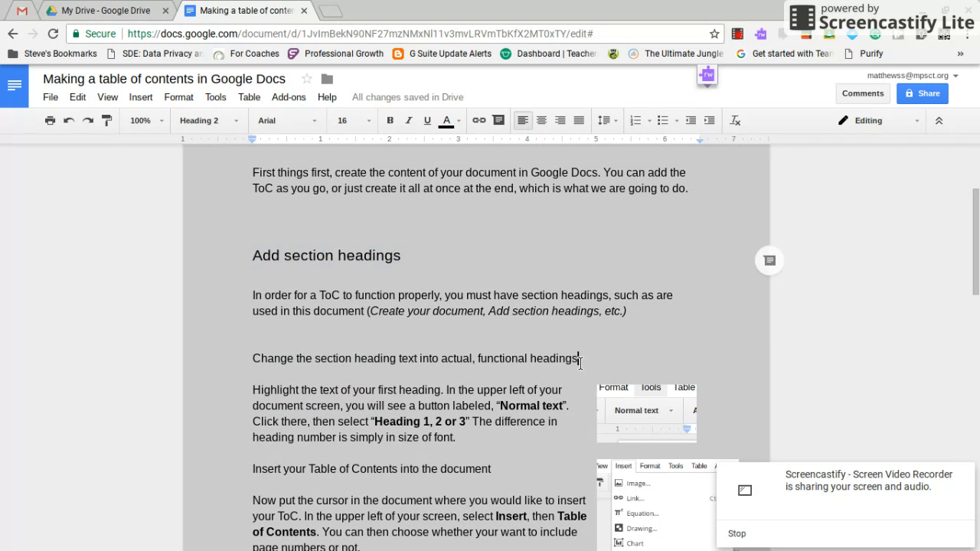
left_click_drag(580, 363, 254, 355)
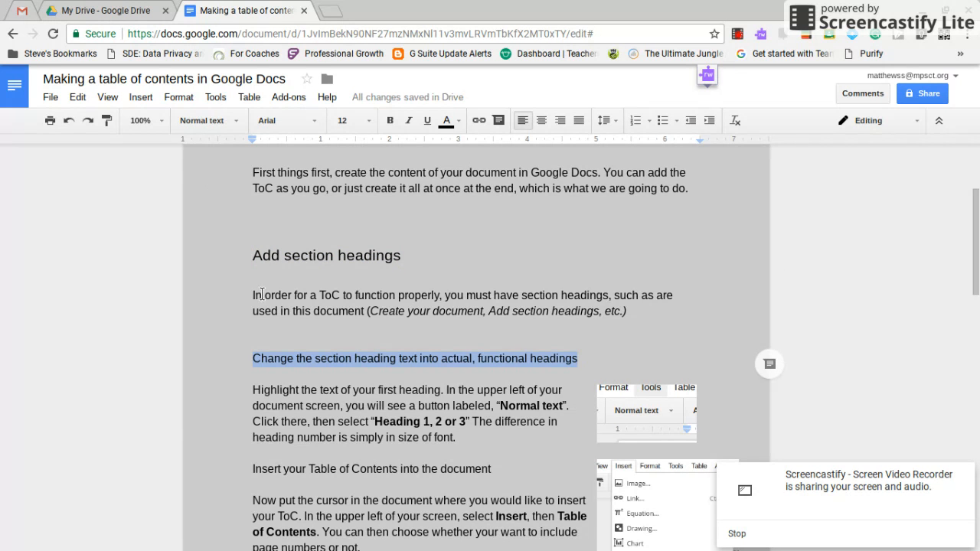
left_click(210, 122)
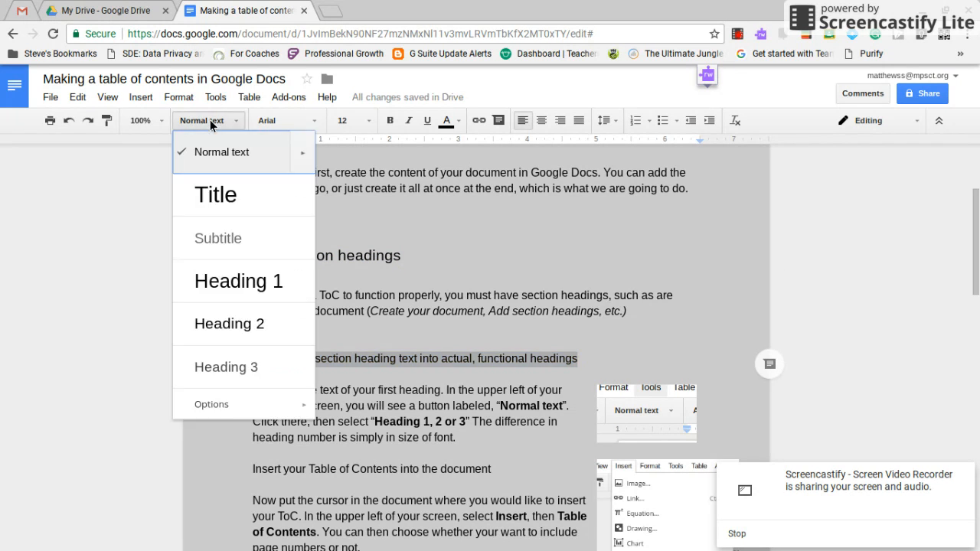
left_click(232, 324)
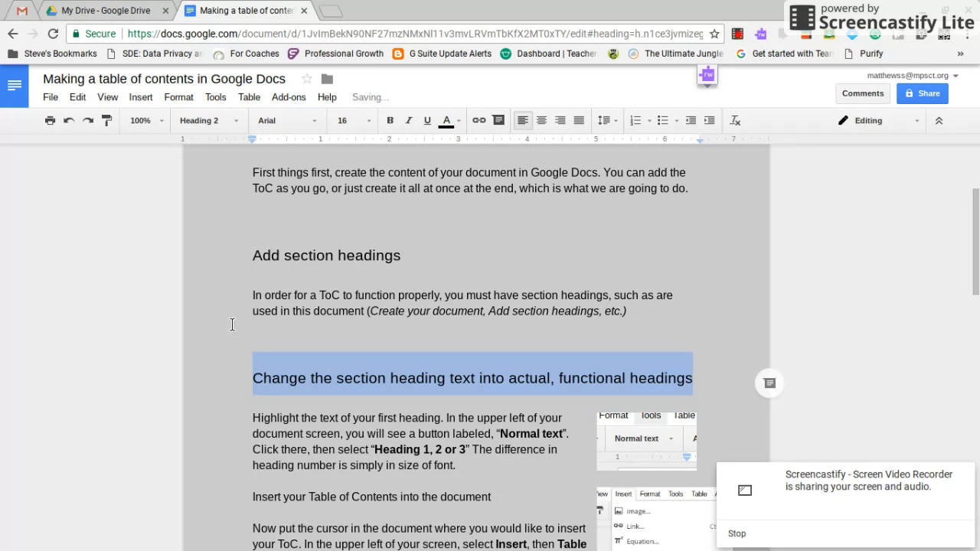
Step: Apply the Heading 2 style to the line "Insert your Table of Contents into the document"
scroll(232, 325, "down", 3)
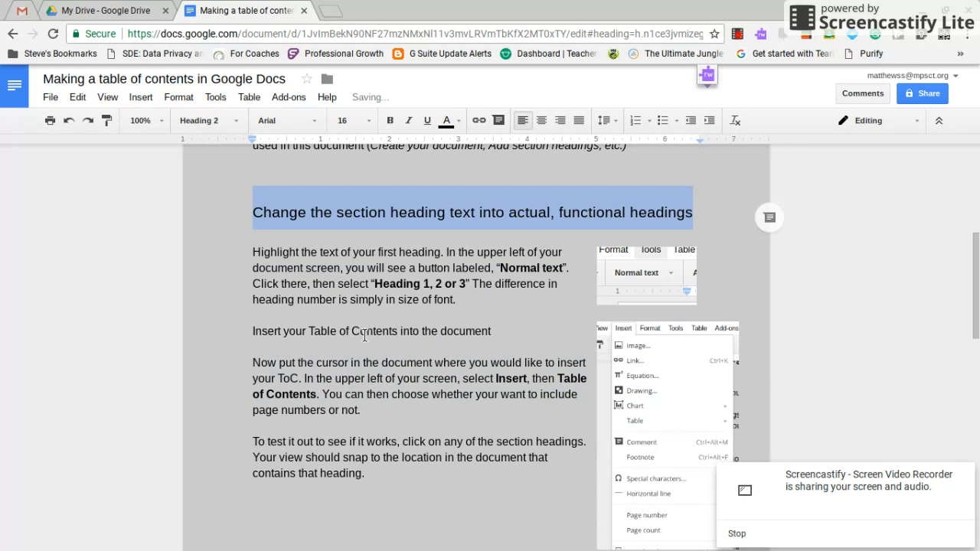
left_click(495, 342)
left_click_drag(496, 341, 230, 335)
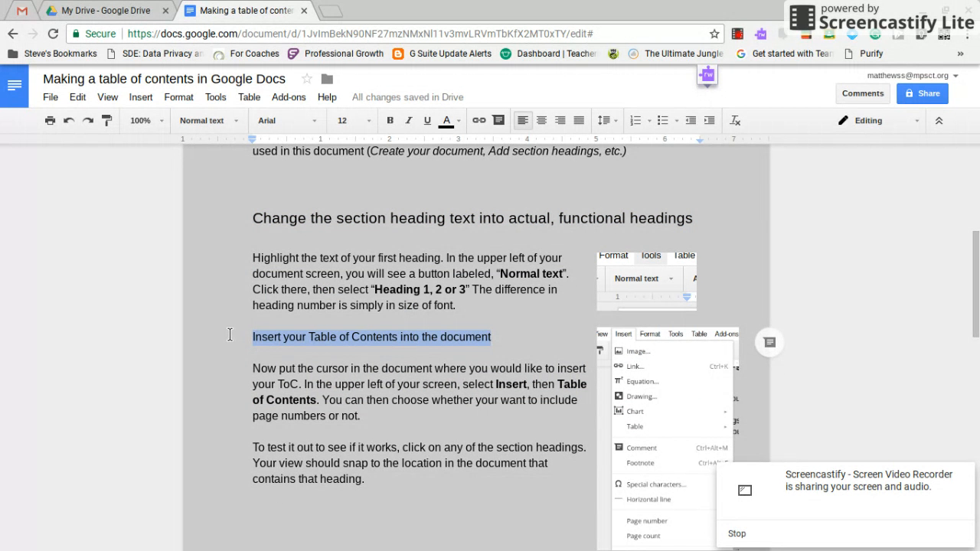
left_click(215, 124)
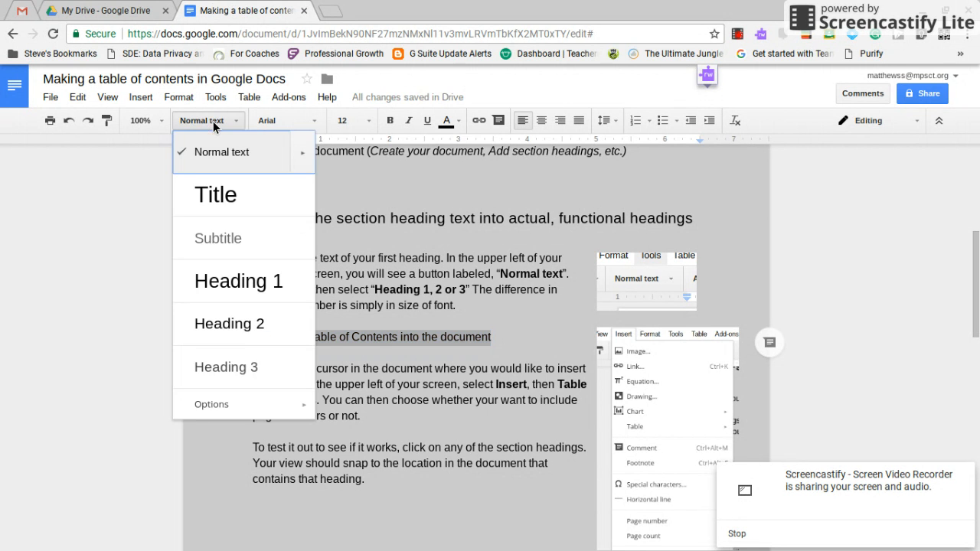
left_click(236, 325)
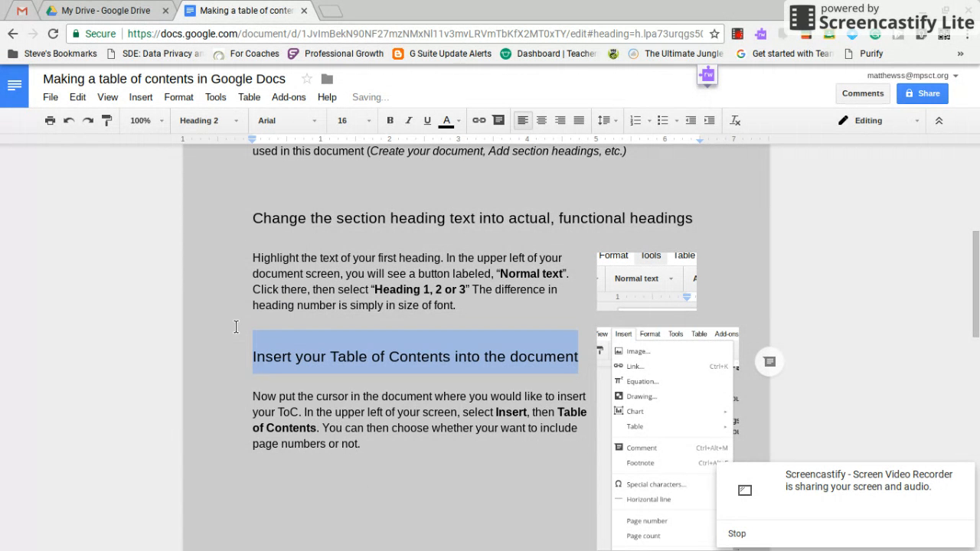
left_click(445, 507)
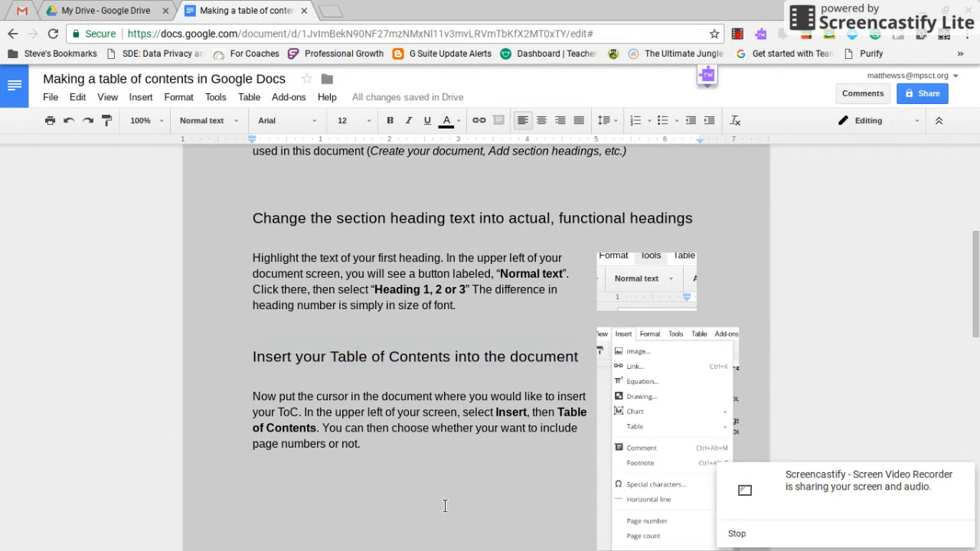
Step: Insert a table of contents with page numbers between the document title and the "Create your document" heading
scroll(445, 506, "up", 2)
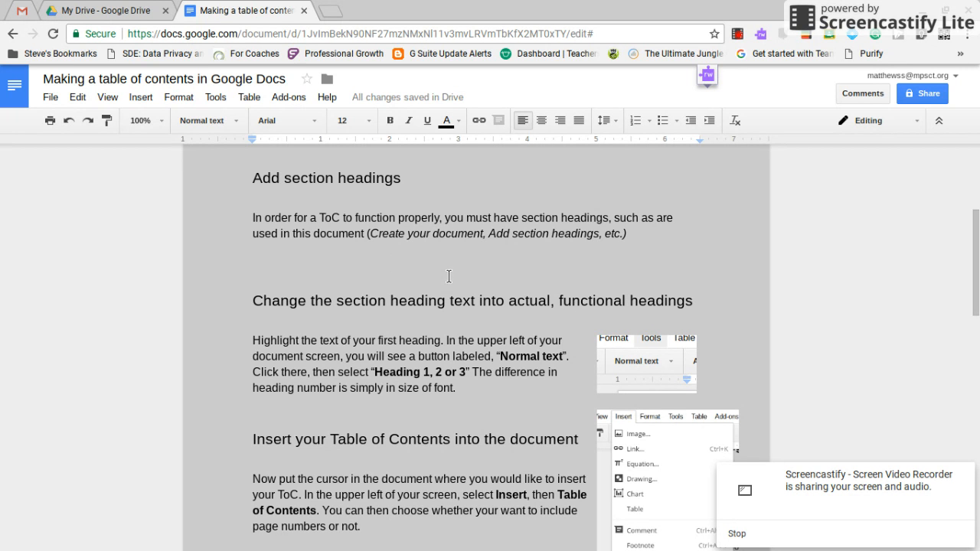
scroll(449, 277, "up", 3)
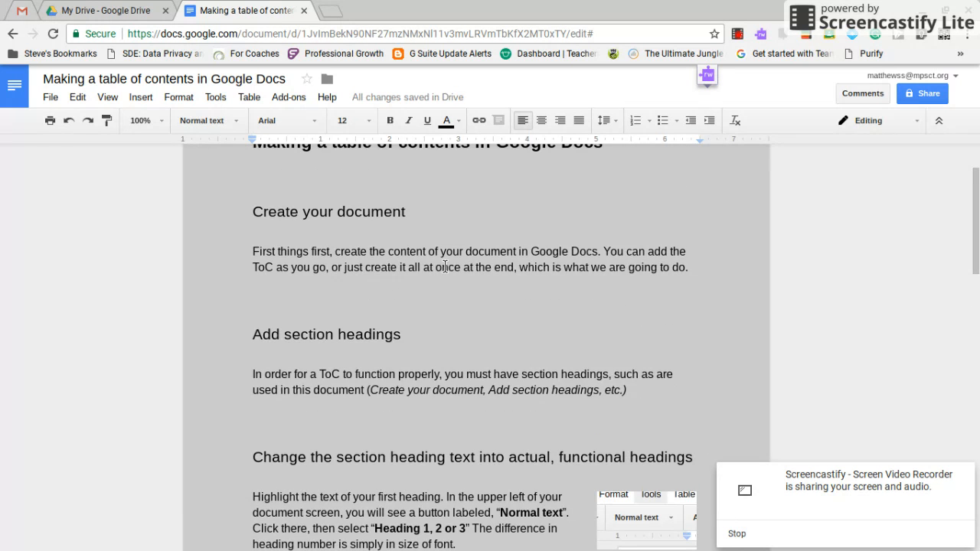
scroll(445, 266, "up", 2)
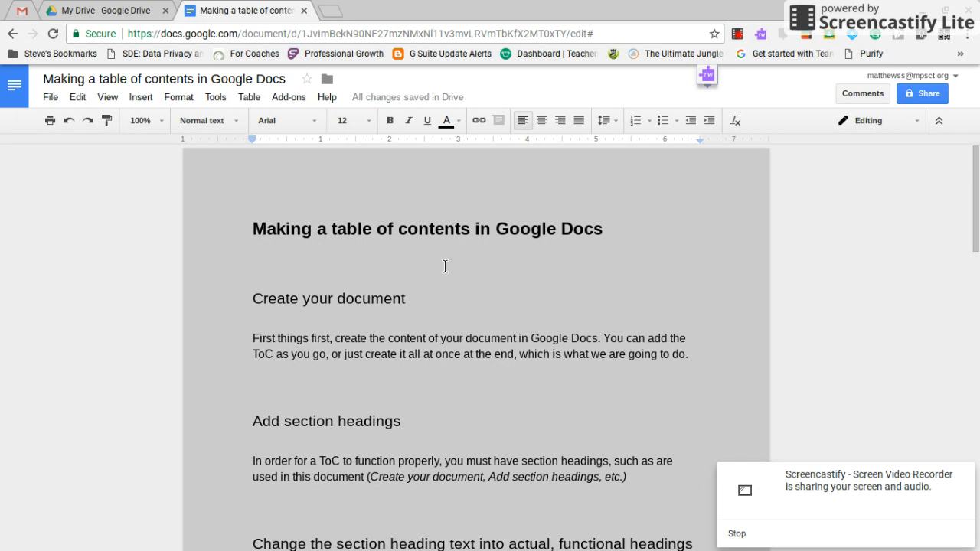
left_click(256, 259)
left_click(144, 99)
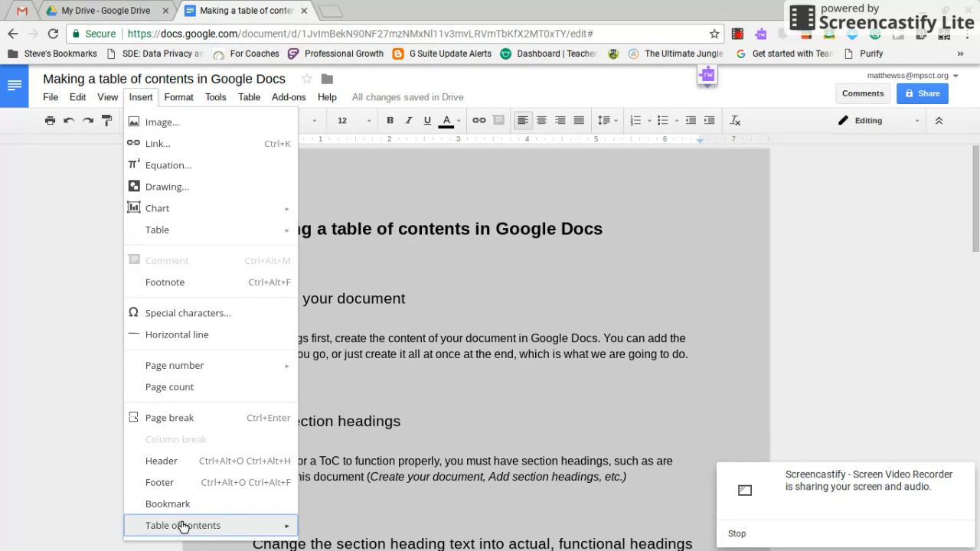
mouse_move(183, 534)
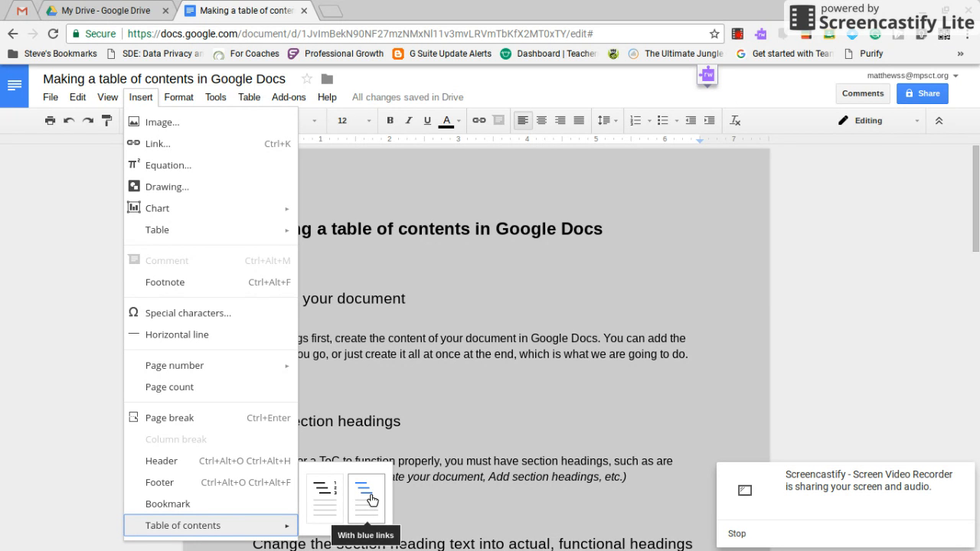
left_click(325, 494)
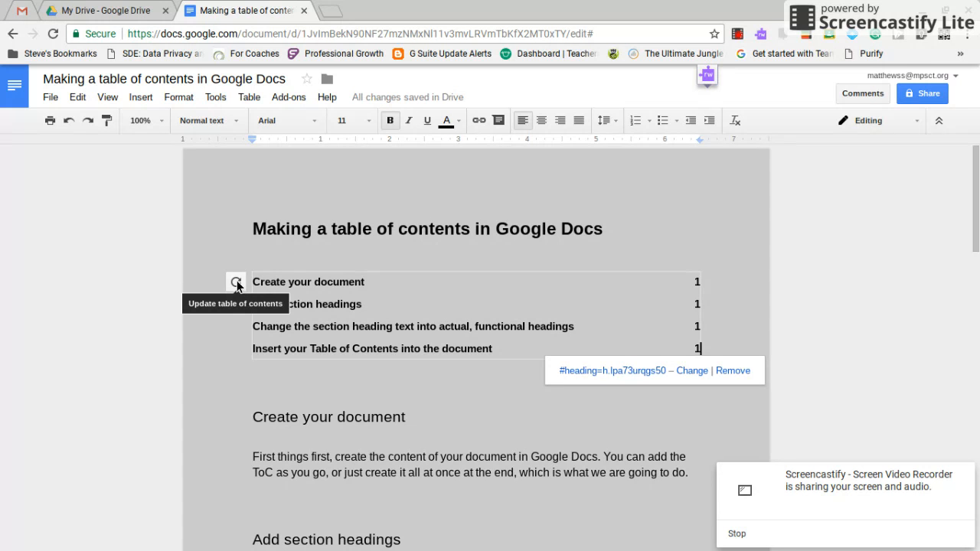
left_click(223, 357)
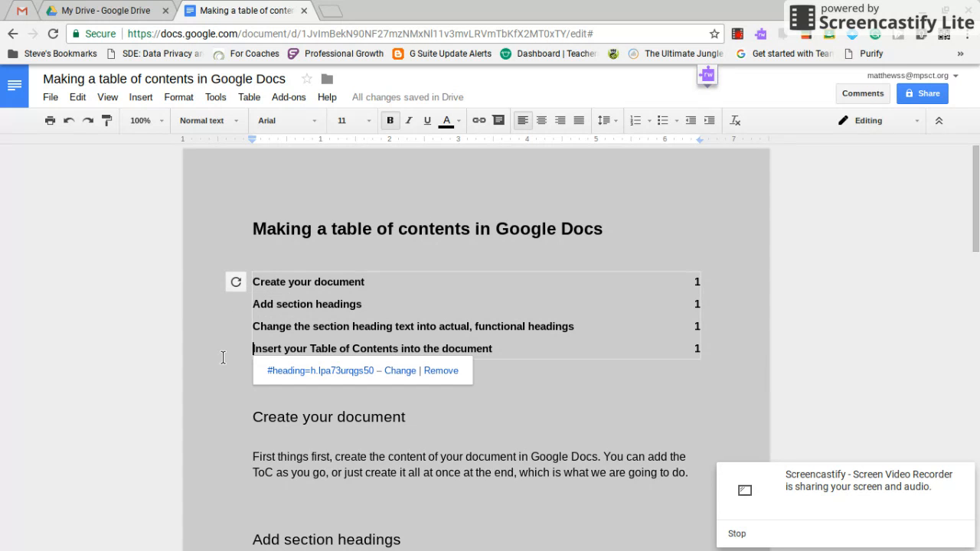
key("Down")
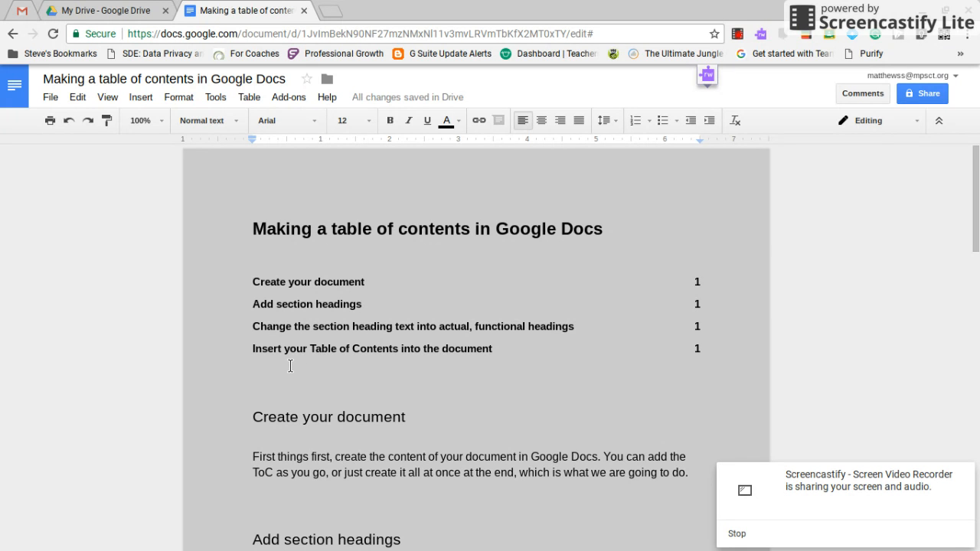
Step: Test the table of contents by following the "Insert your Table of Contents into the document" entry's link, and return to the document's beginning
left_click(347, 346)
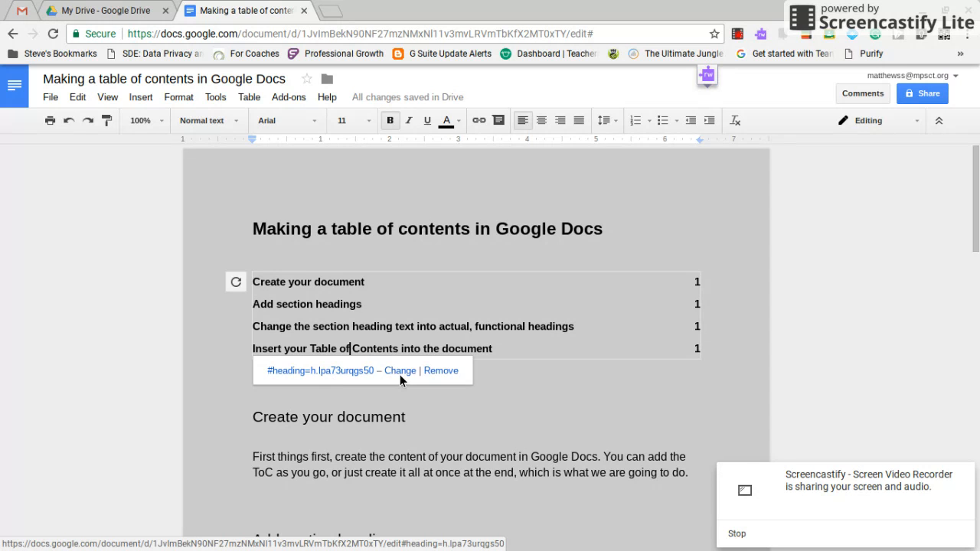
left_click(354, 372)
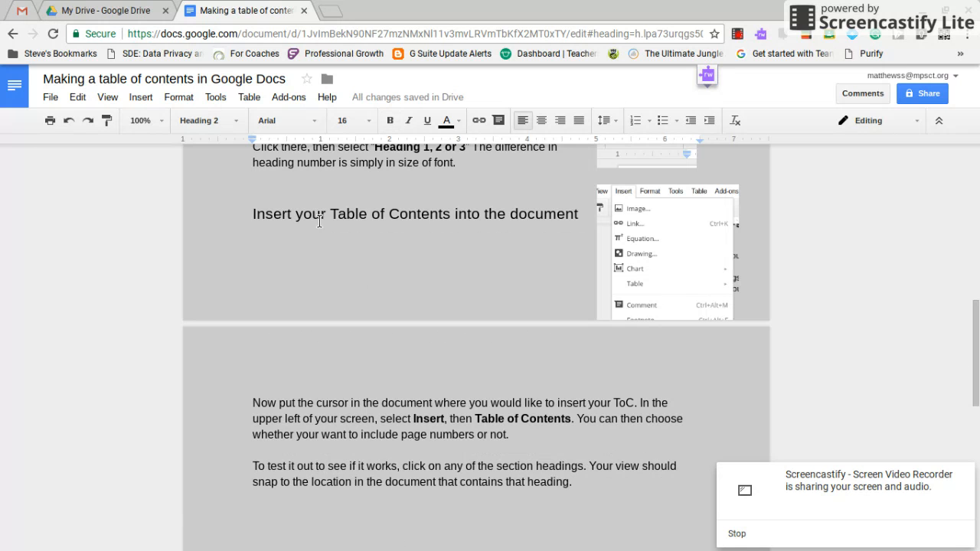
scroll(392, 300, "up", 15)
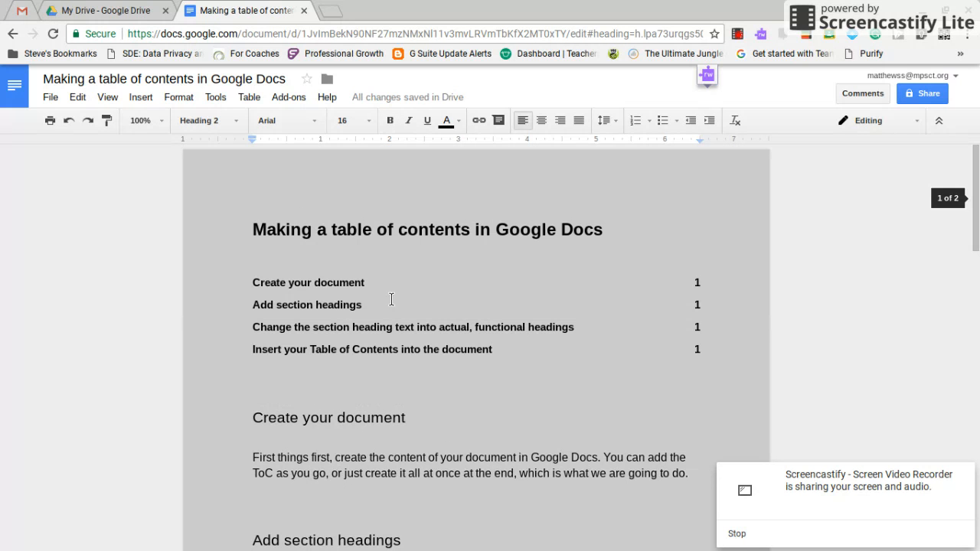